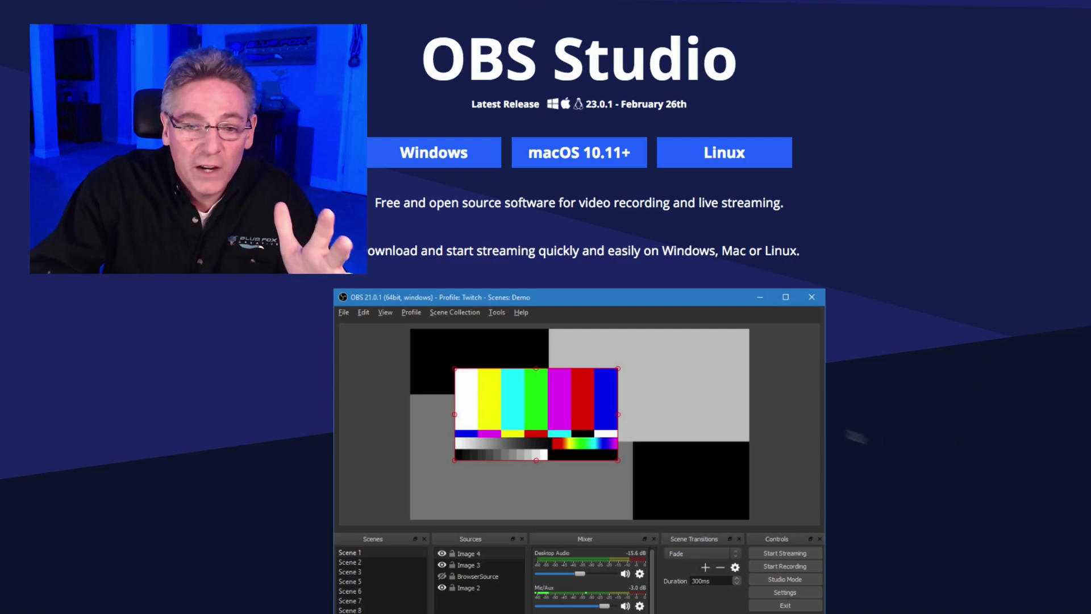
# - Scroll down the OBS home page and go to its Resources section
pyautogui.scroll(-10, 804, 389)
pyautogui.scroll(-10, 804, 389)
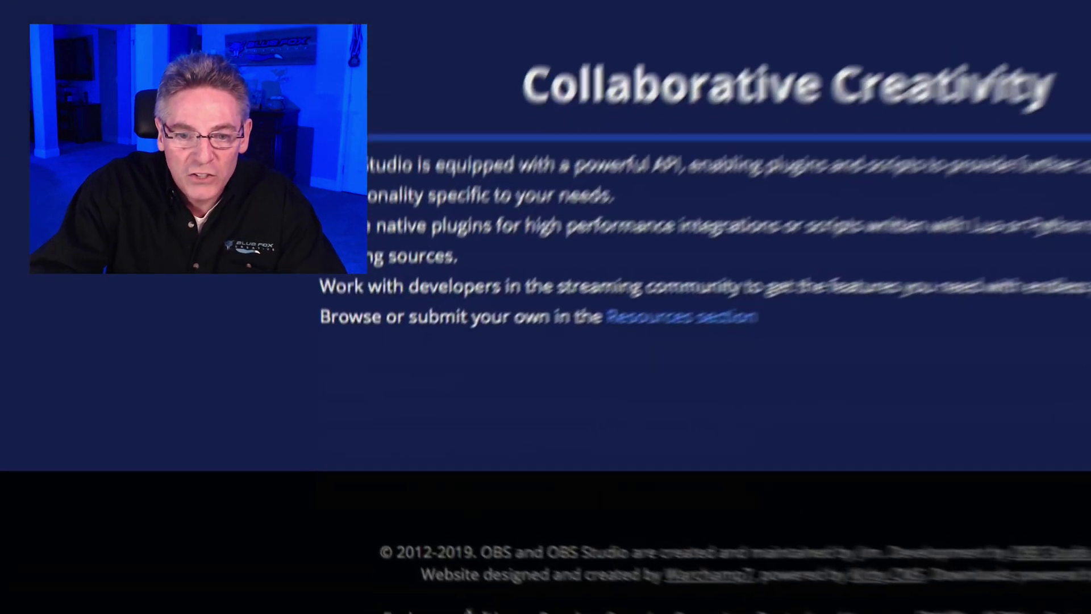
pyautogui.click(698, 309)
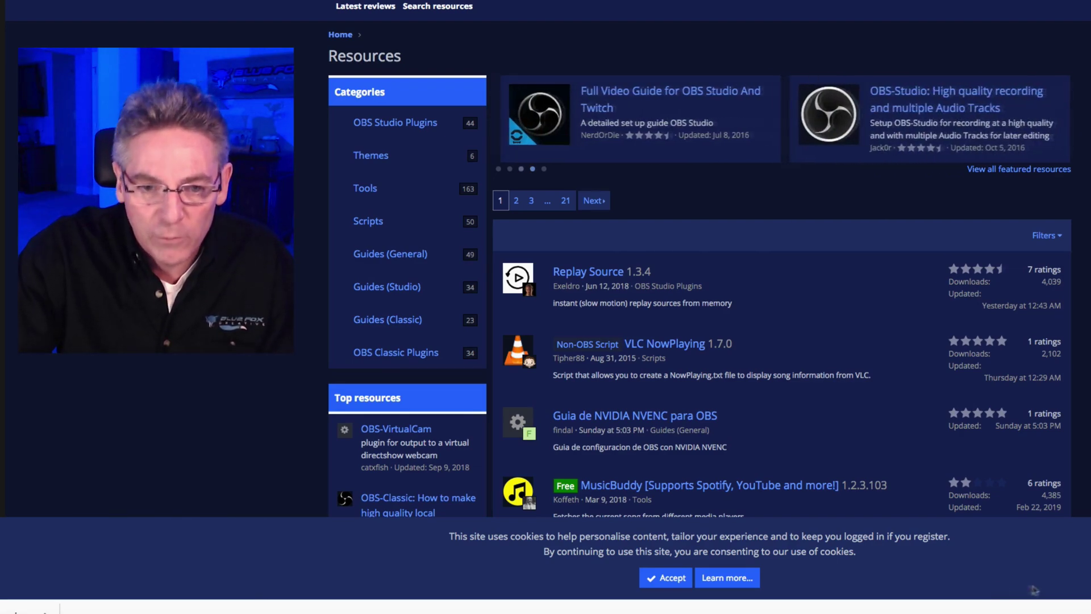
# - Show only OBS Studio Plugins, filtered to sort by Downloads in Descending order
pyautogui.scroll(-5, 782, 284)
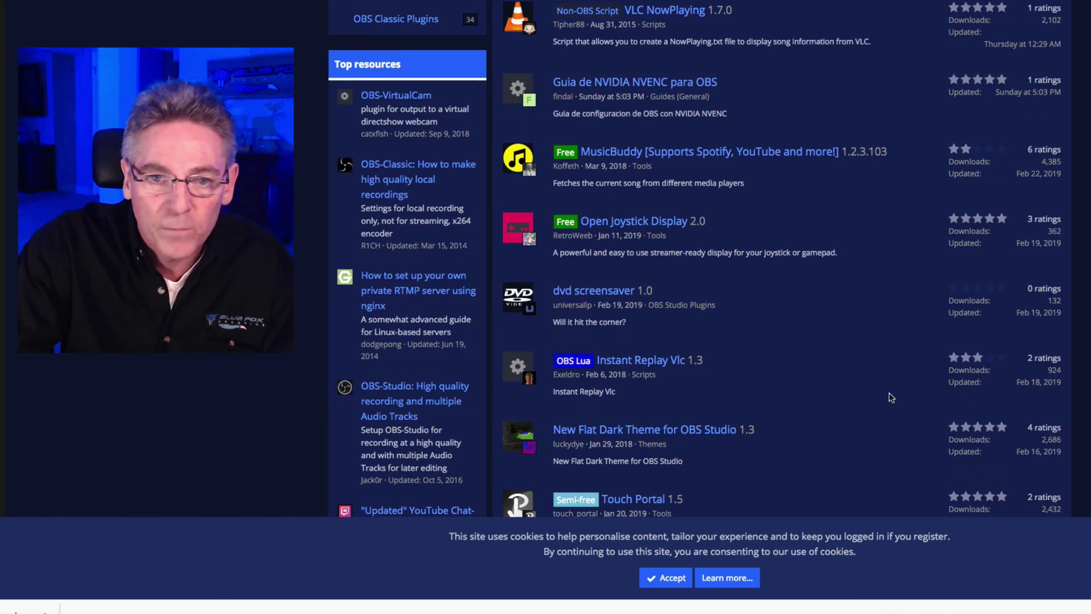
pyautogui.scroll(5, 891, 397)
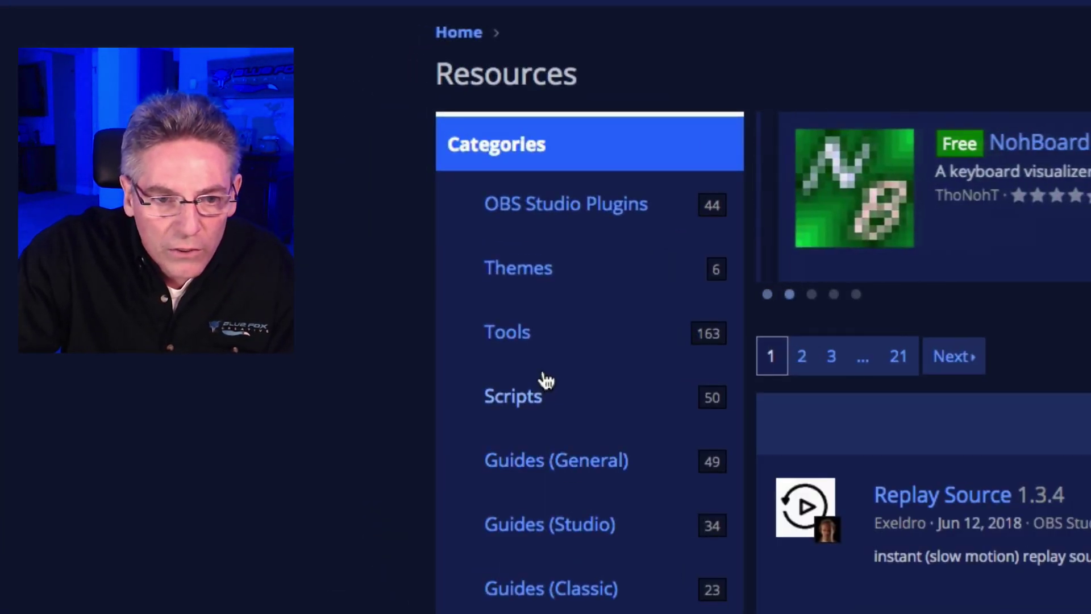
pyautogui.click(598, 217)
pyautogui.click(888, 49)
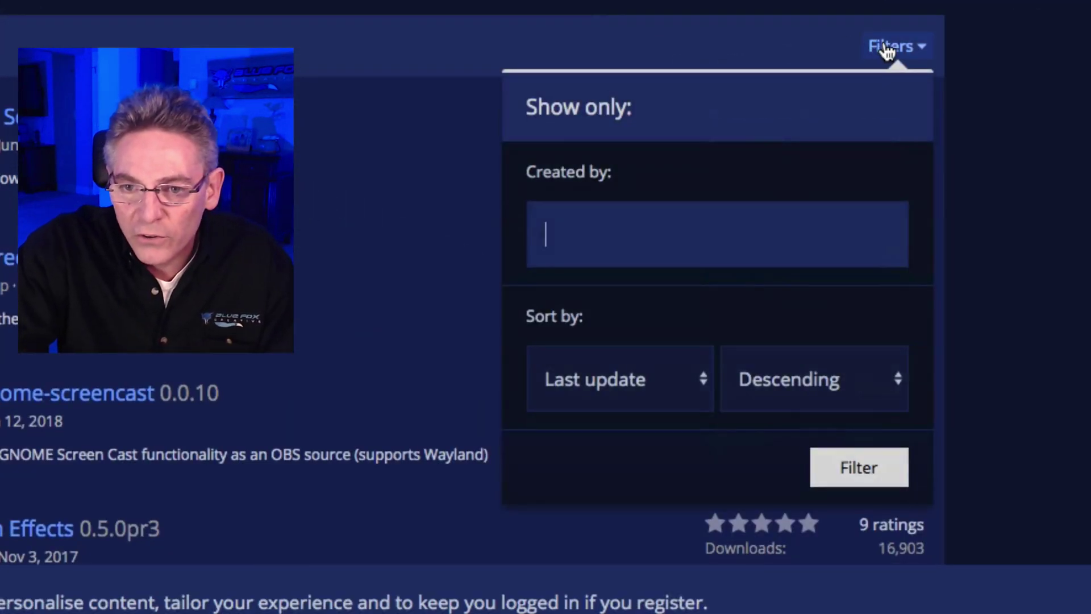
pyautogui.click(614, 379)
pyautogui.click(619, 462)
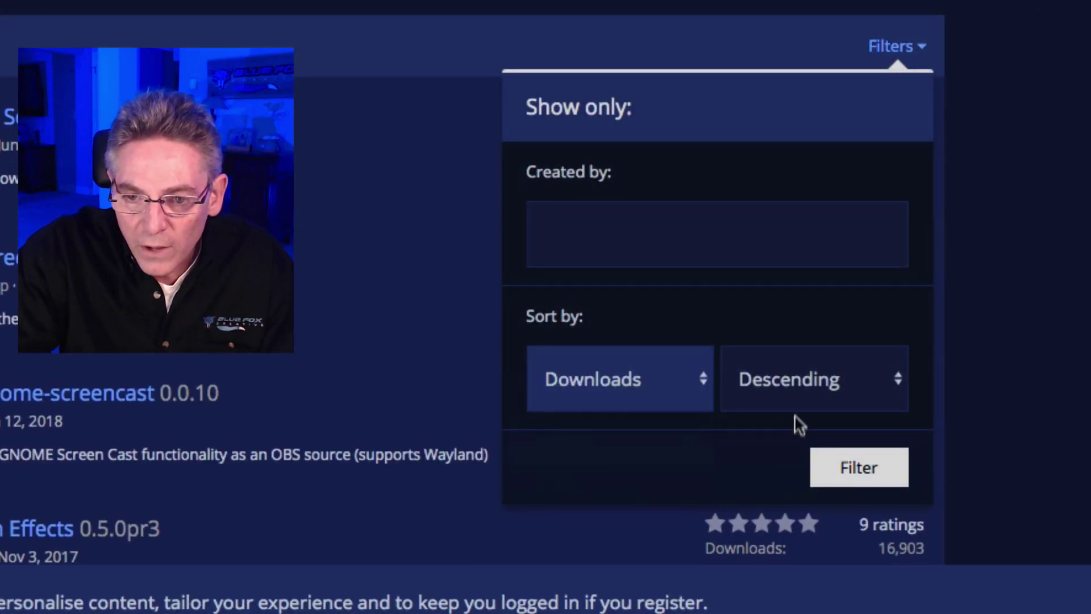
pyautogui.click(788, 384)
pyautogui.click(788, 384)
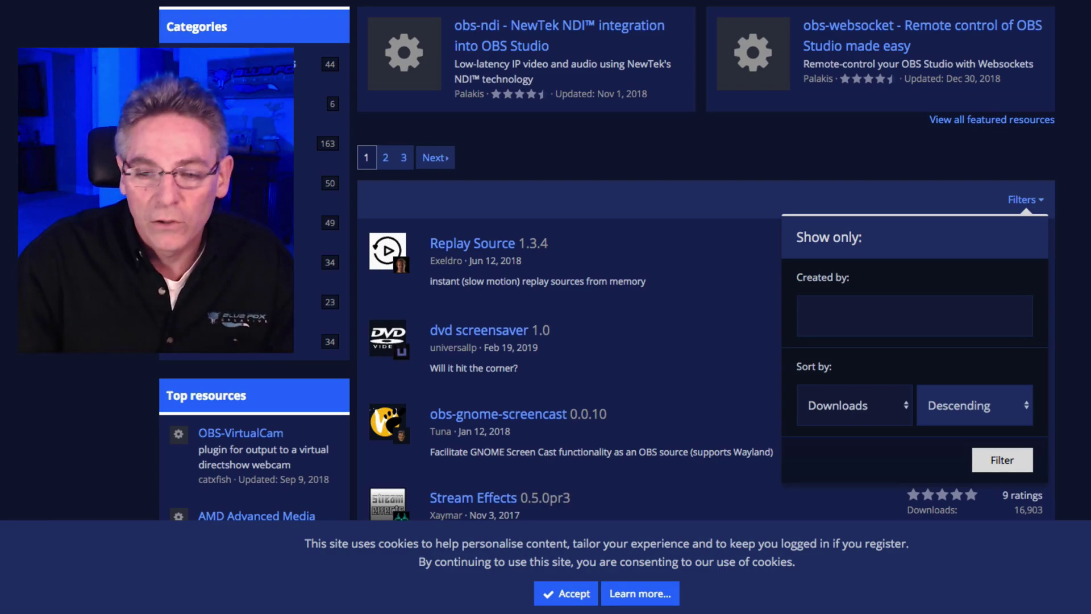
pyautogui.click(1001, 460)
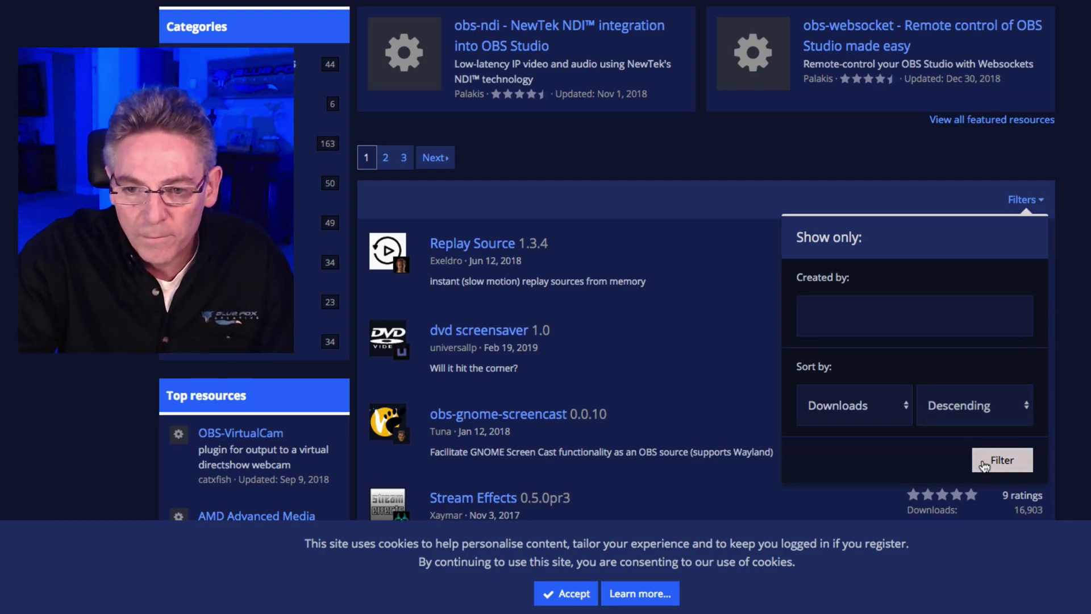
# - Scroll the plugin list and highlight the 'Advanced Scene Switcher 1.4.0' title
pyautogui.scroll(-1, 731, 348)
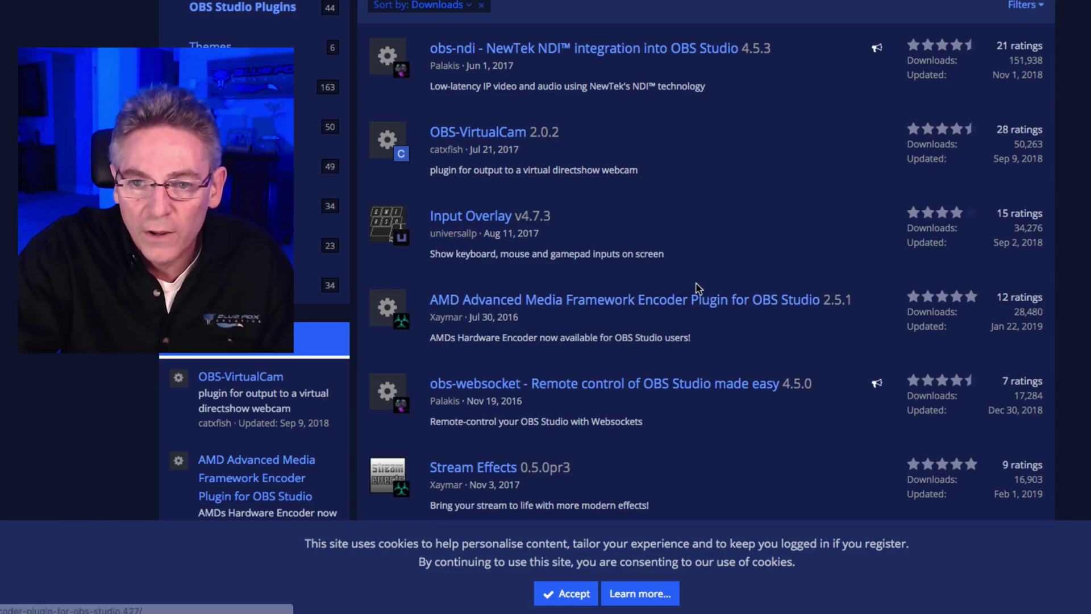
pyautogui.scroll(-2, 707, 283)
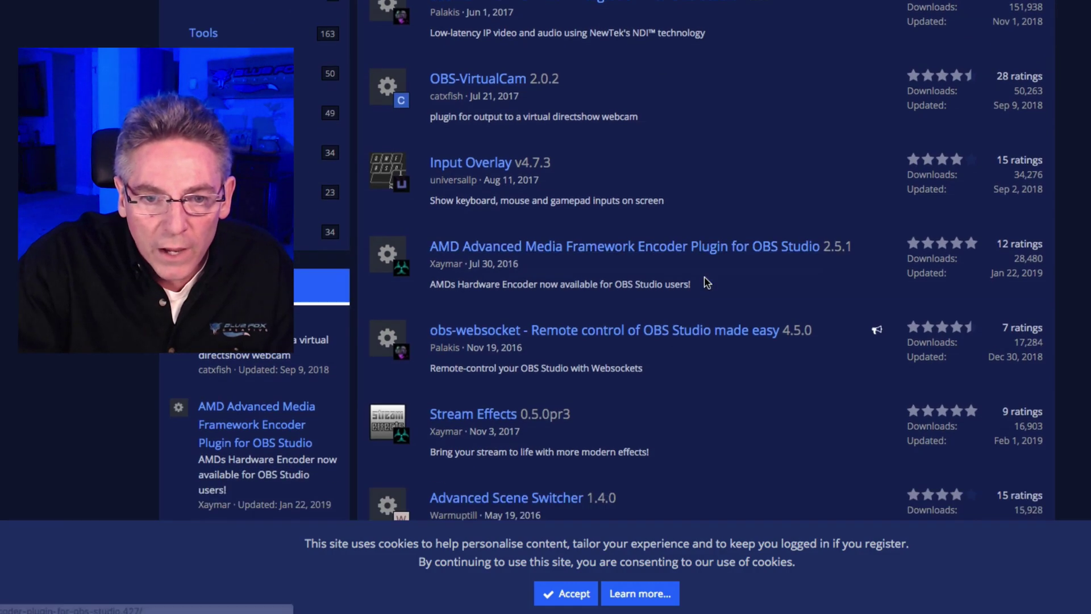
pyautogui.scroll(-2, 703, 293)
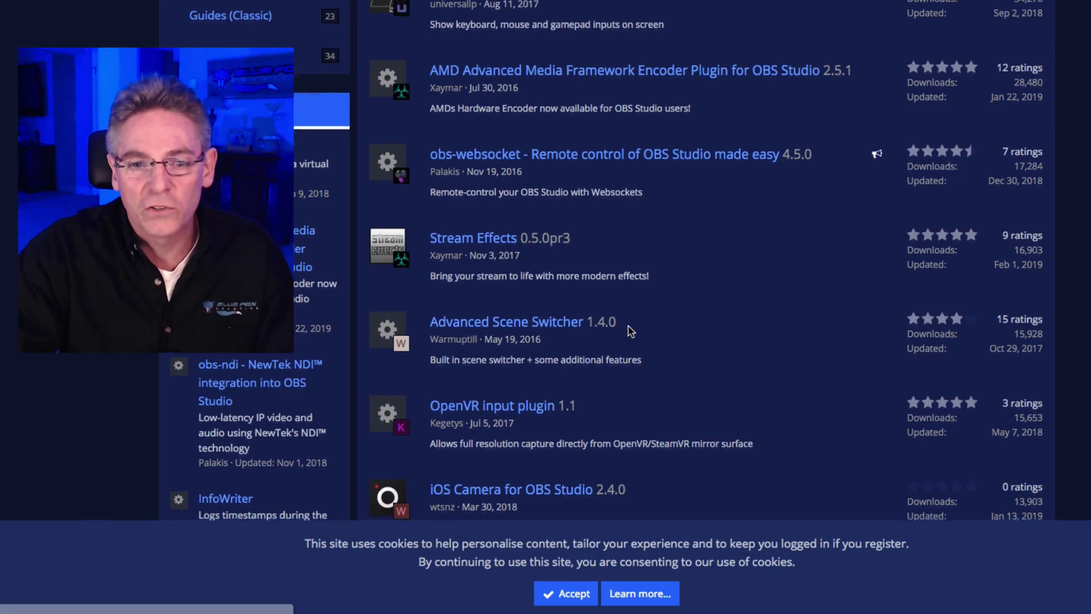
pyautogui.scroll(-4, 629, 331)
pyautogui.moveTo(787, 193); pyautogui.dragTo(465, 182)
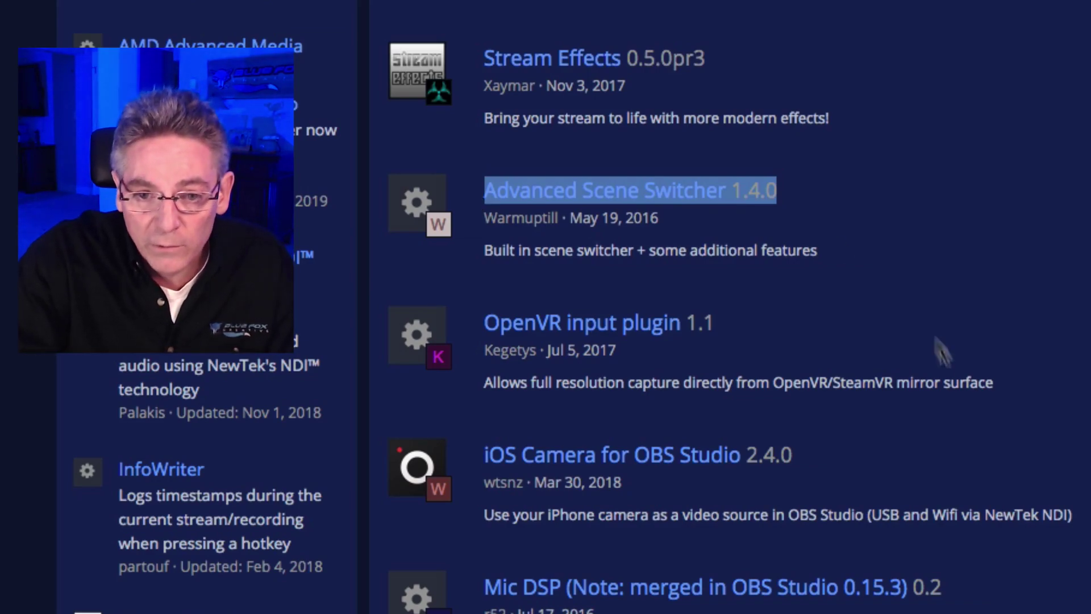
# - Scroll through the Advanced Scene Switcher page around getting SceneSwitcher.zip
pyautogui.scroll(-1, 828, 446)
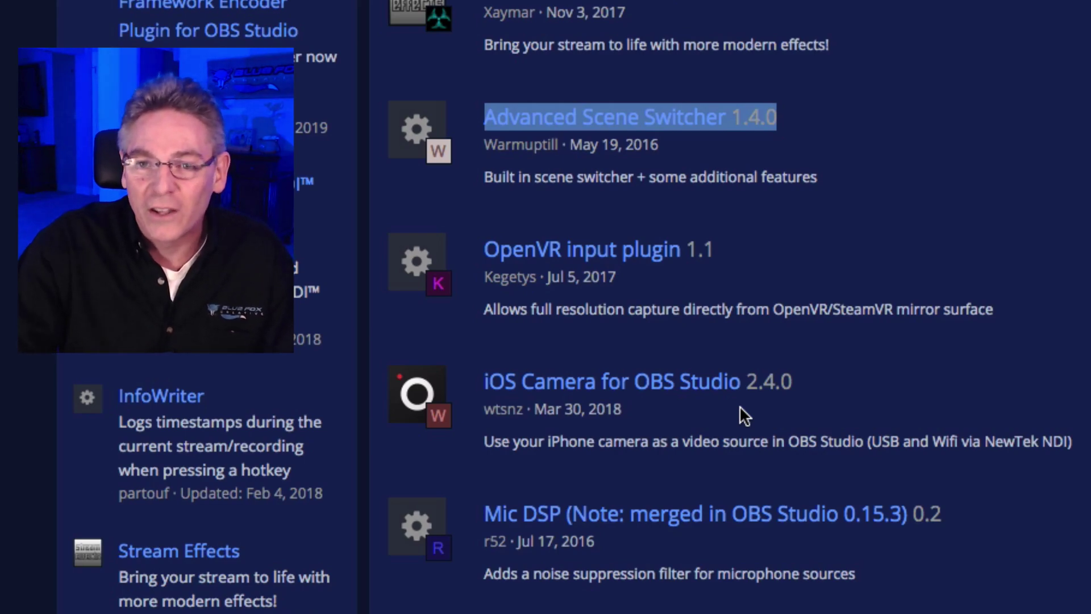
pyautogui.scroll(3, 1035, 531)
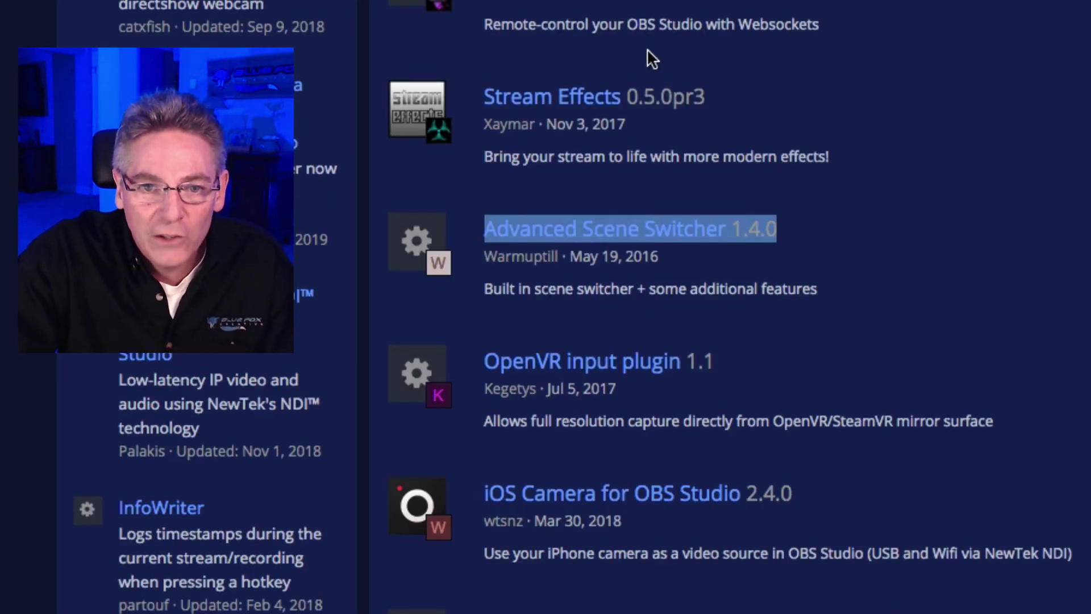
pyautogui.scroll(5, 784, 409)
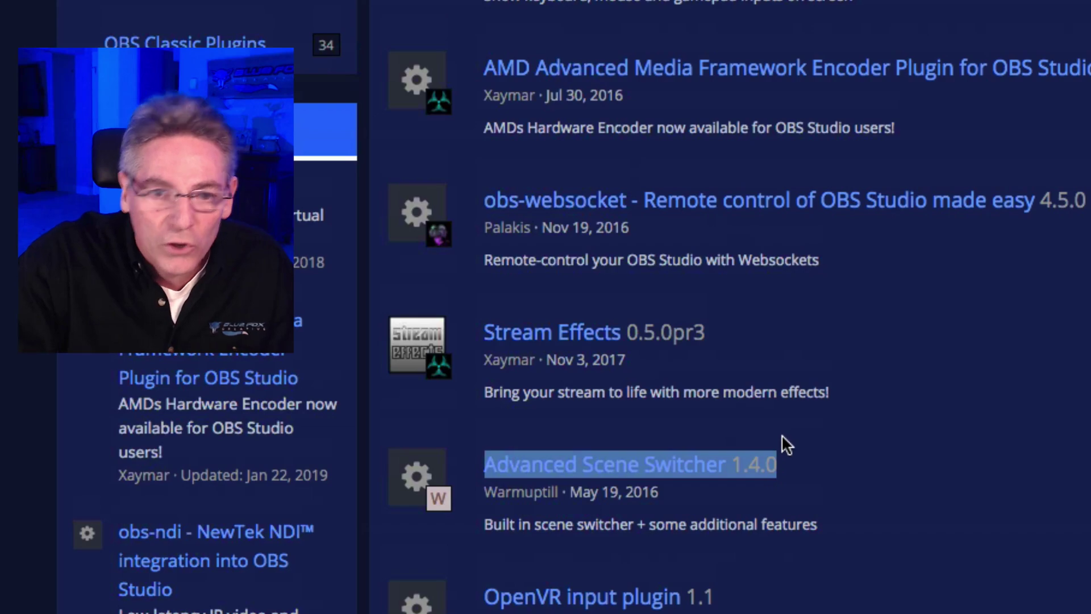
pyautogui.scroll(1, 784, 437)
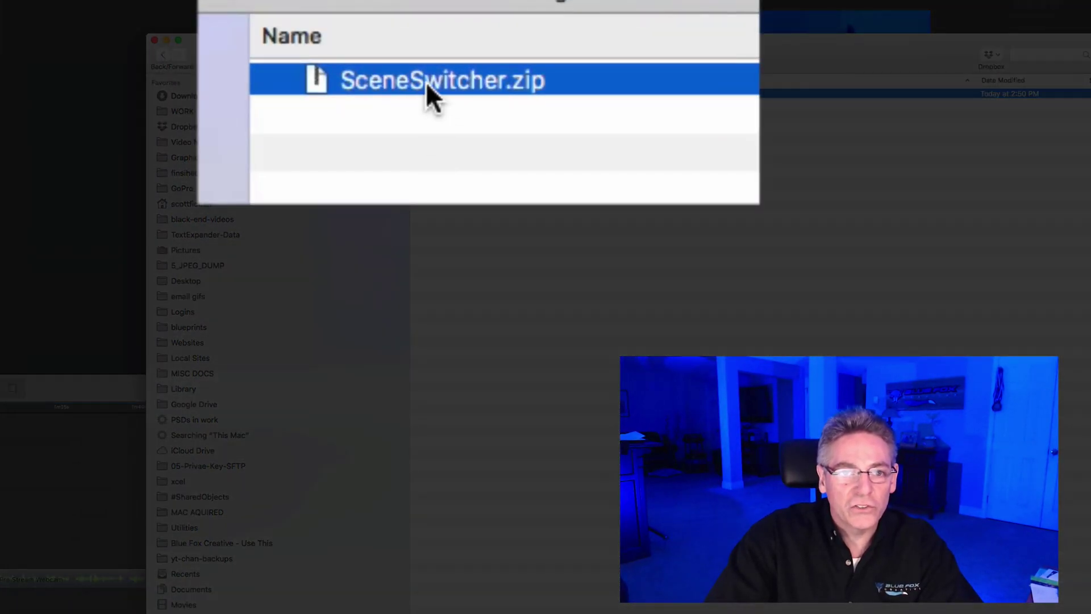
# - Unzip SceneSwitcher.zip and select advanced-scene-switcher.so under SceneSwitcher/SceneSwitcher/MacOS
pyautogui.doubleClick(426, 82)
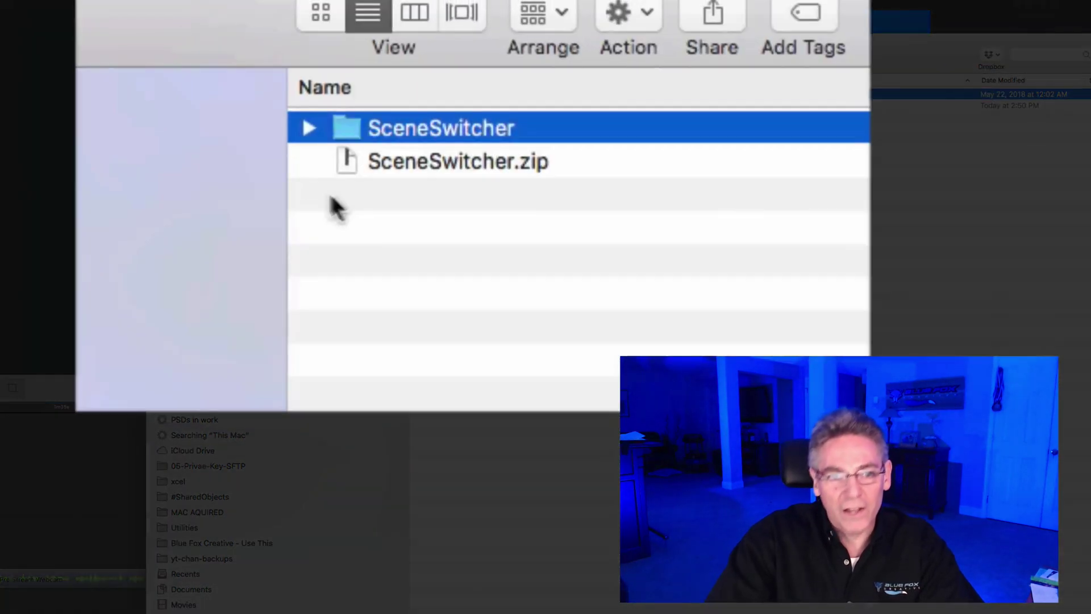
pyautogui.click(308, 127)
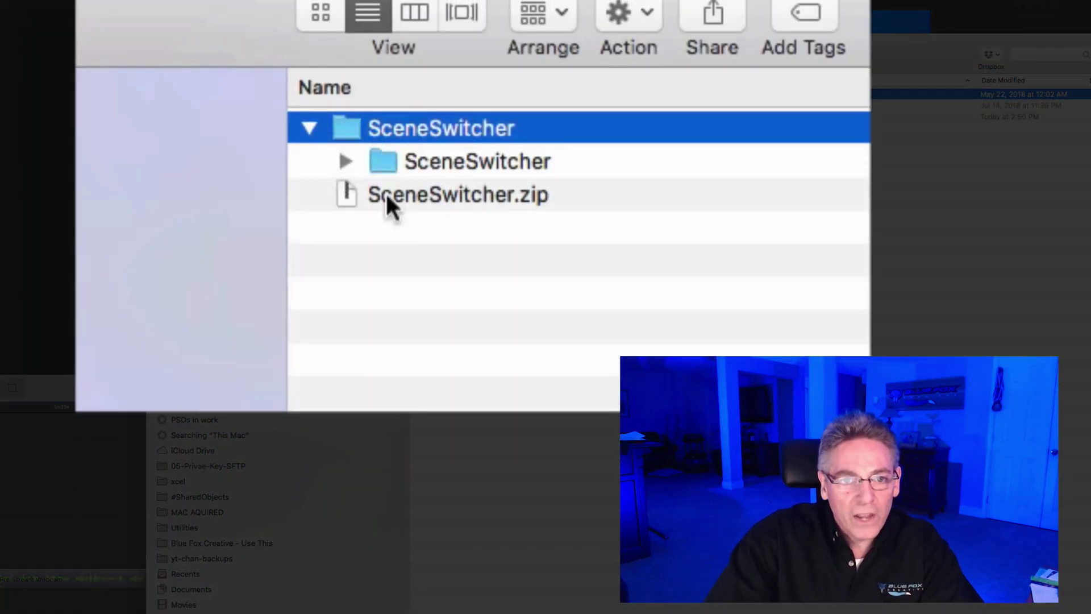
pyautogui.click(346, 162)
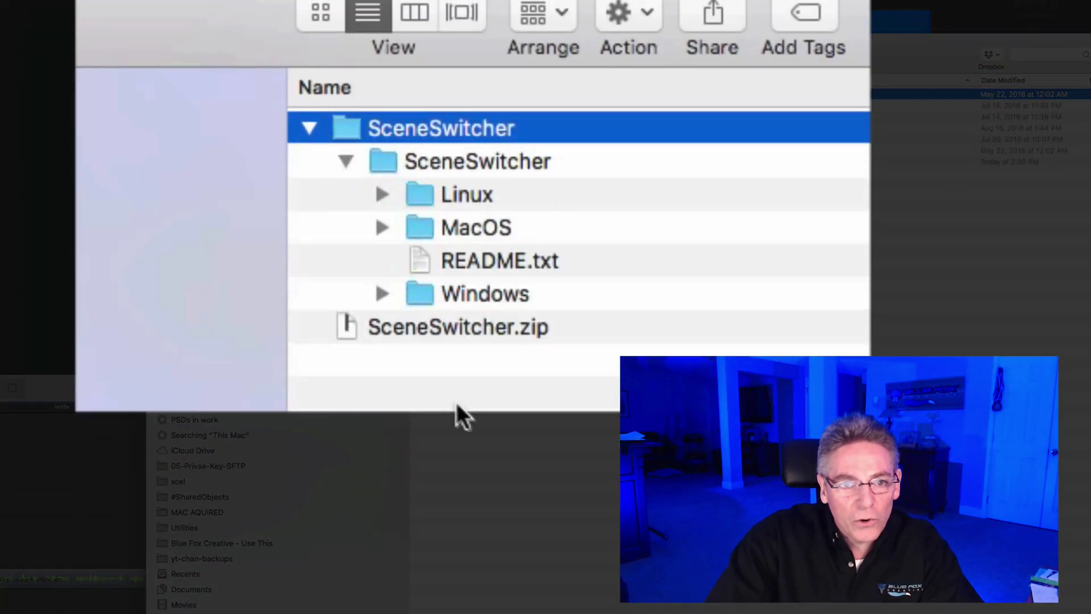
pyautogui.click(382, 227)
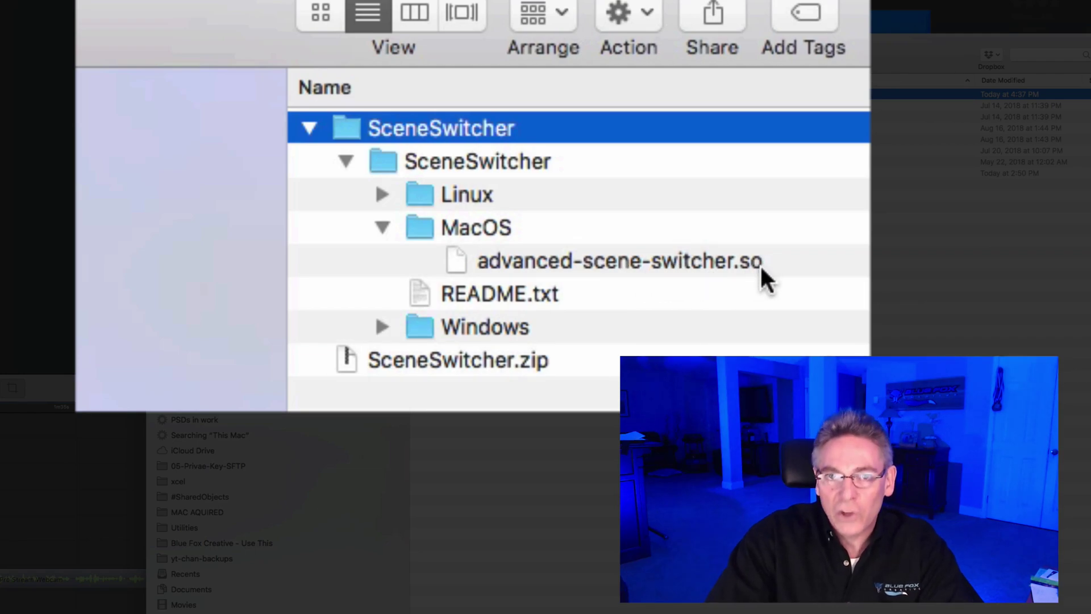
pyautogui.click(688, 251)
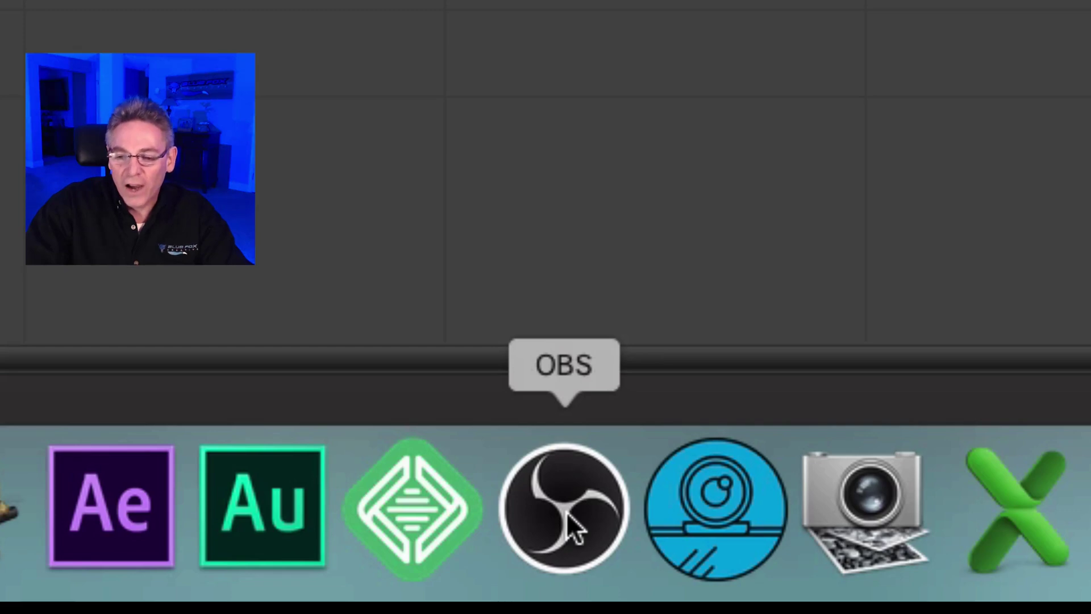
# - Reveal the OBS application in Finder via its Dock icon's Options menu
pyautogui.rightClick(560, 517)
pyautogui.moveTo(596, 252)
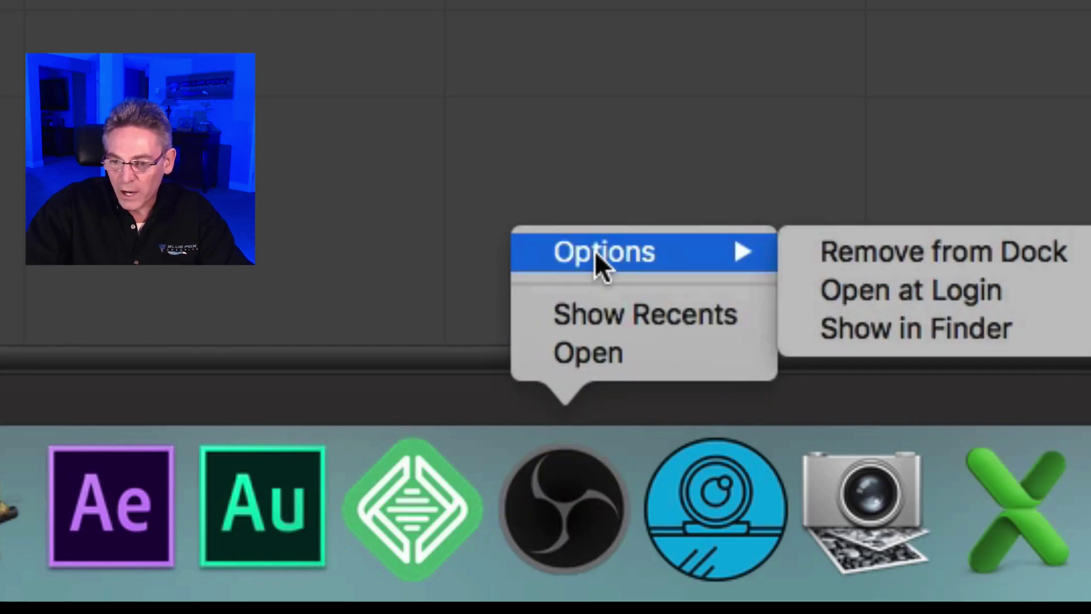
pyautogui.click(942, 335)
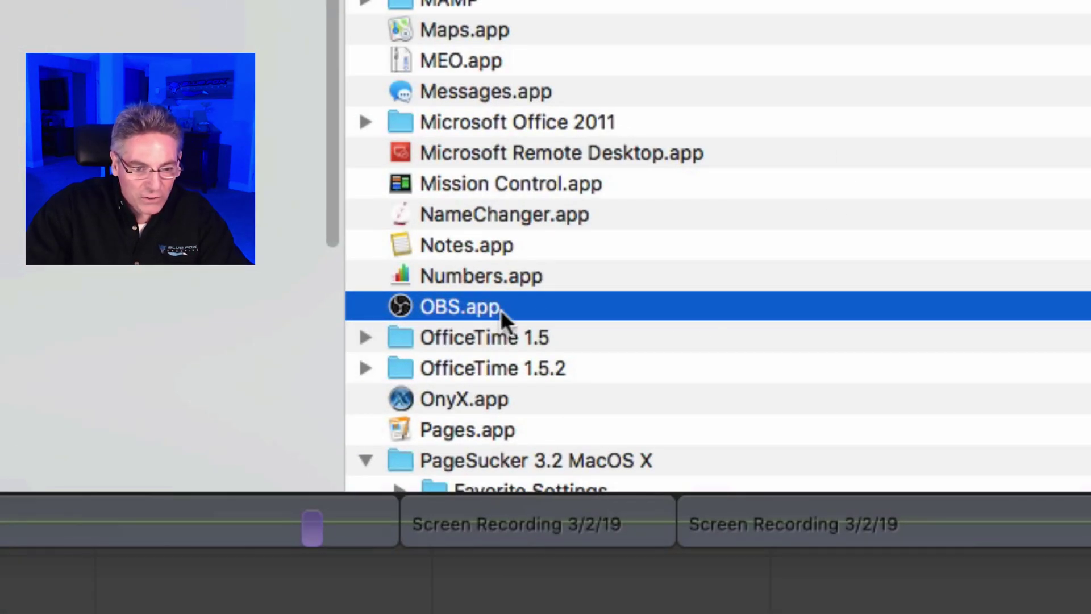
# - Open OBS.app's package contents and go to Contents/Resources/obs-plugins
pyautogui.rightClick(514, 302)
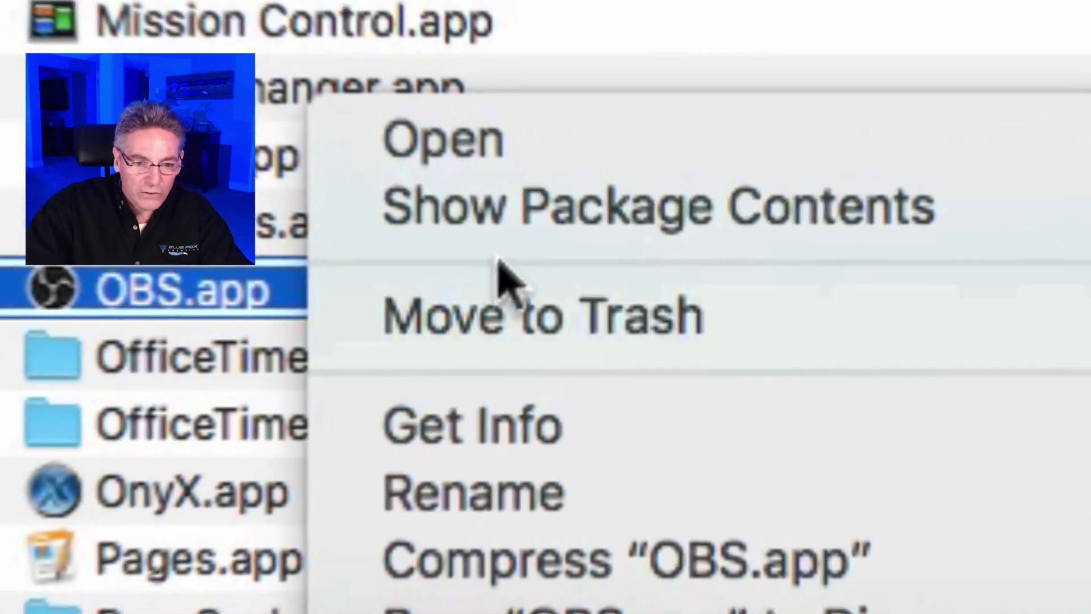
pyautogui.click(503, 215)
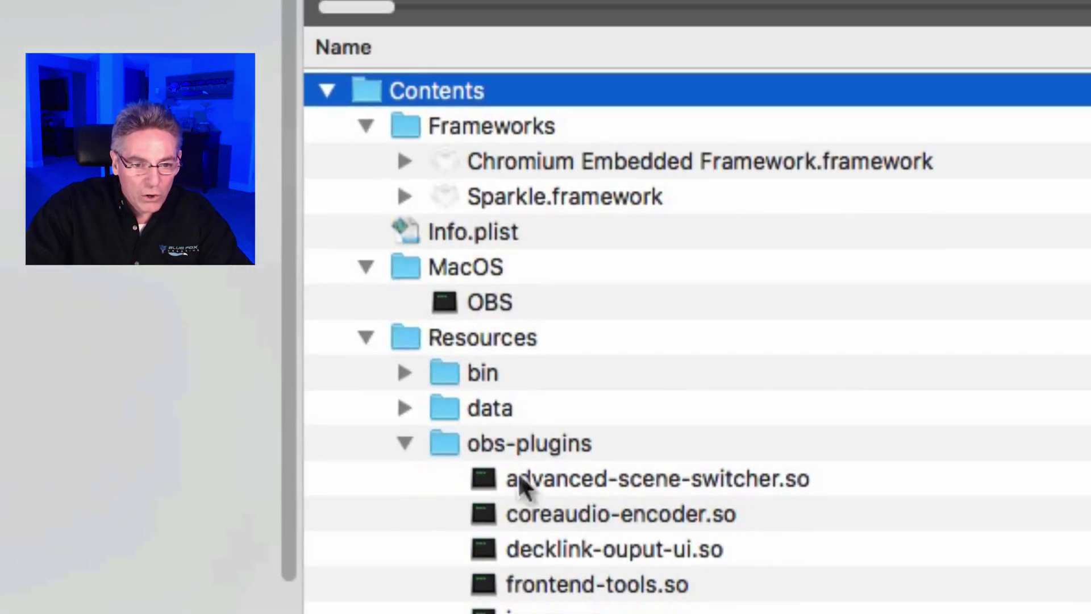
pyautogui.click(405, 340)
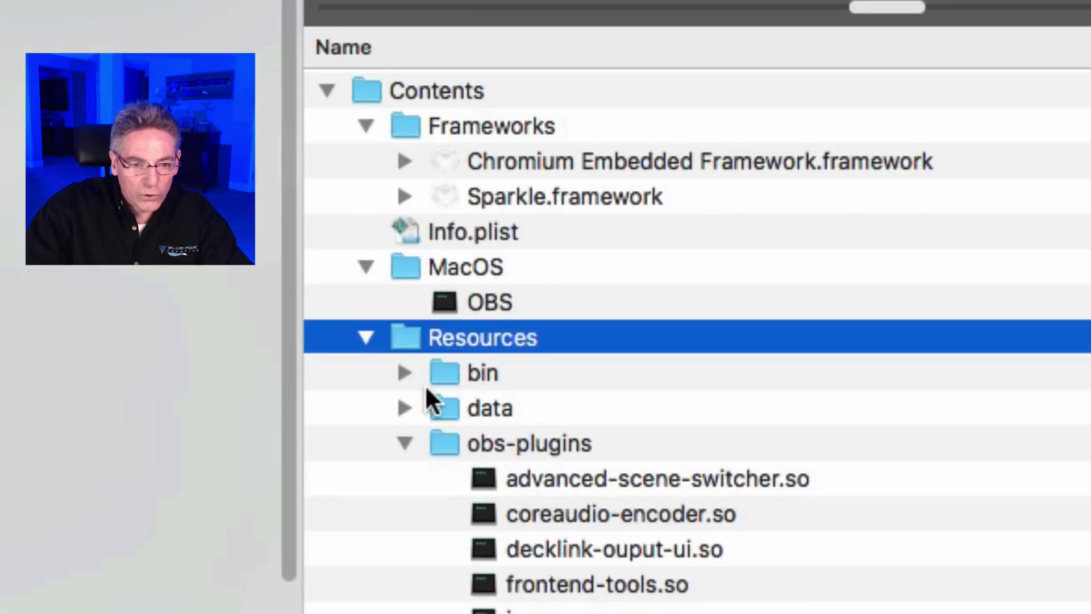
pyautogui.click(452, 449)
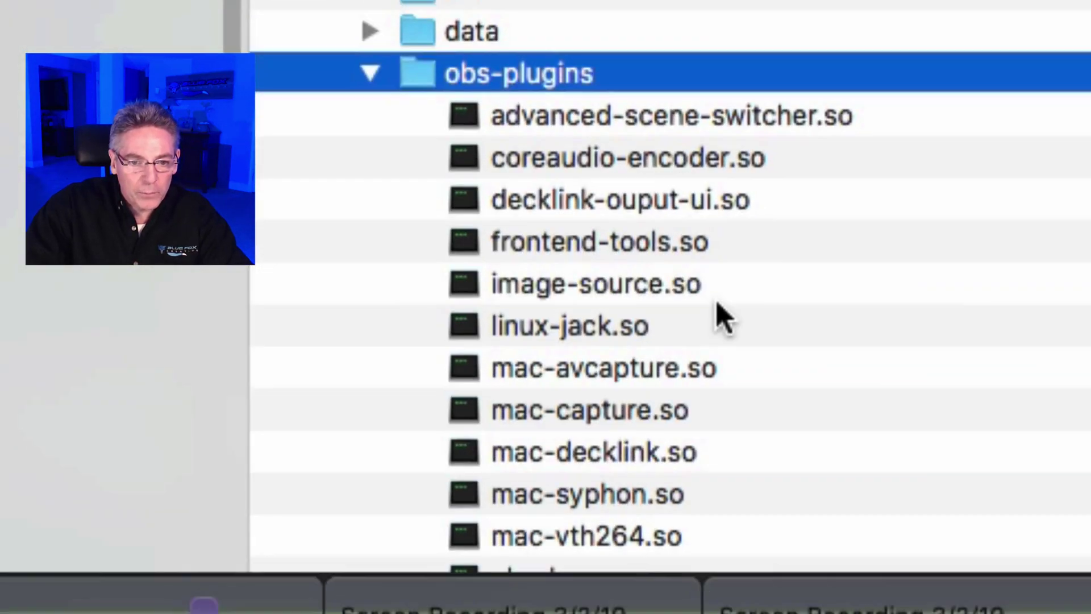